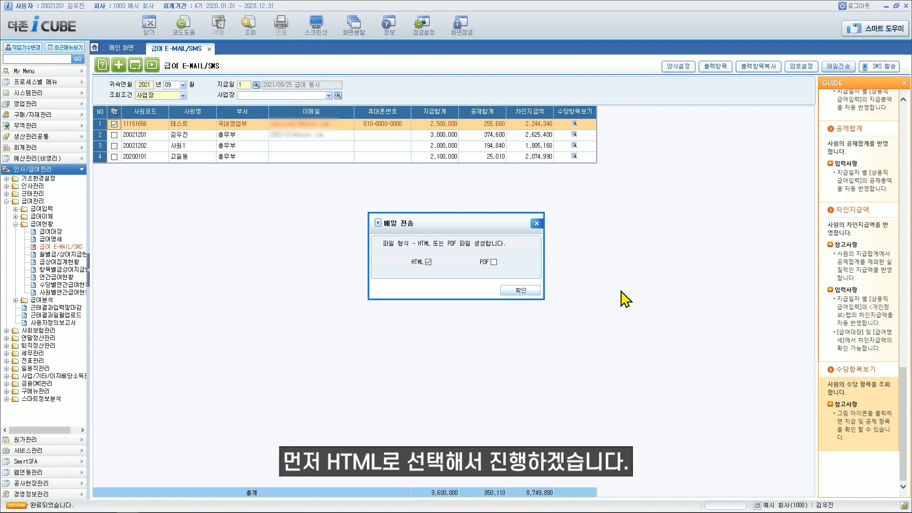
- Choose HTML as the payslip file format, include the listed employee as mail recipient, and open the mail environment settings
click(527, 291)
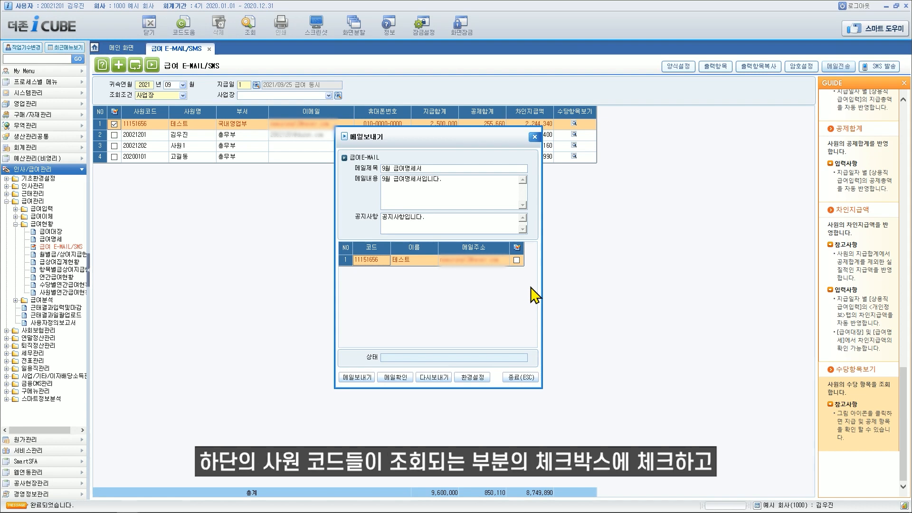
click(516, 260)
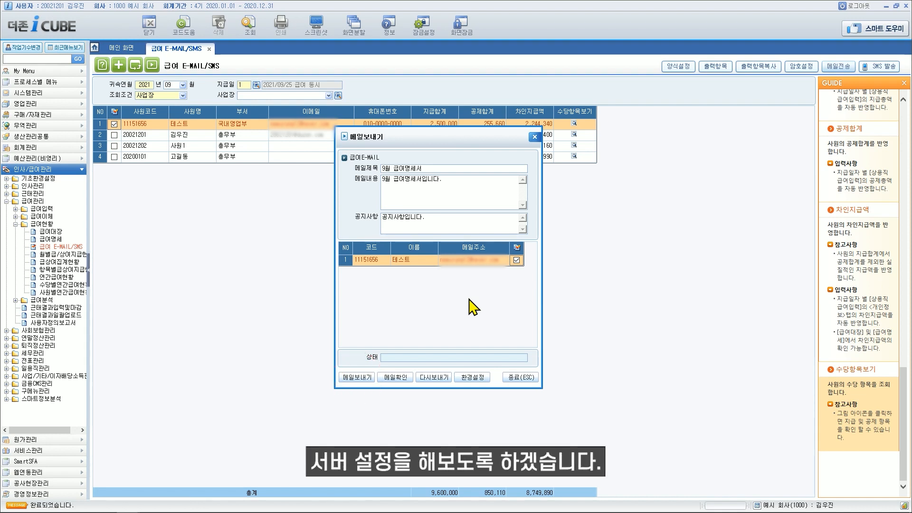
click(477, 378)
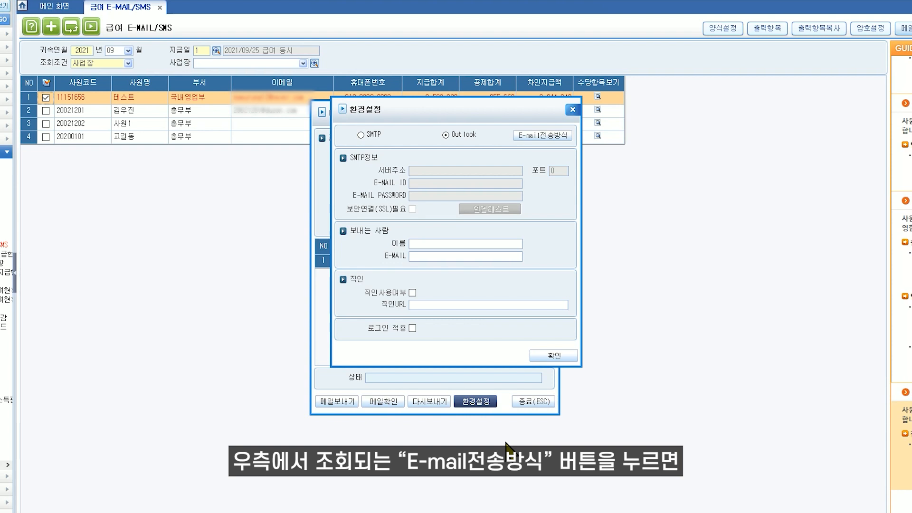
- Review the E-mail 전송방식 guide and set the mail sending method to SMTP
click(542, 137)
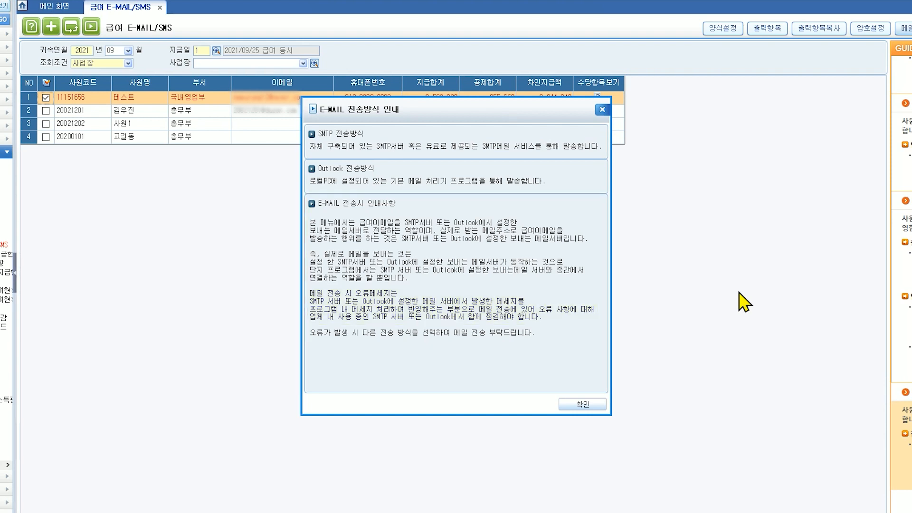
click(567, 404)
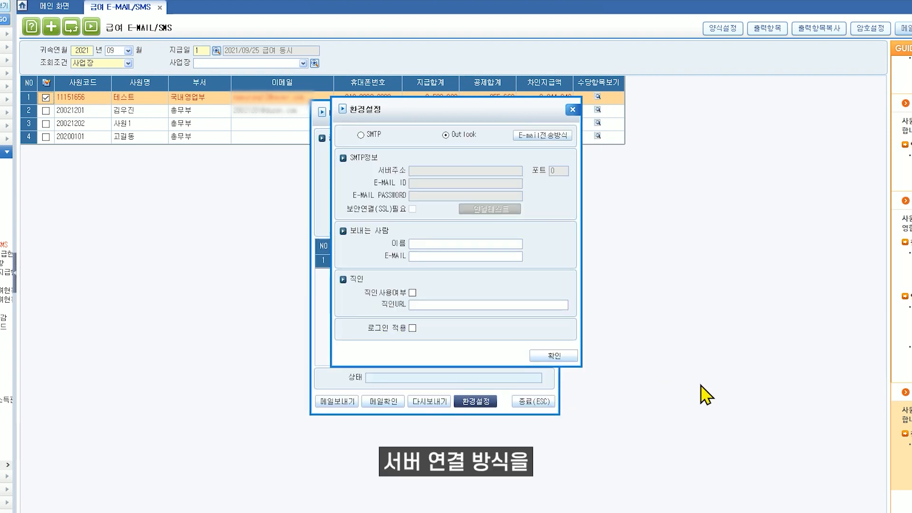
click(362, 134)
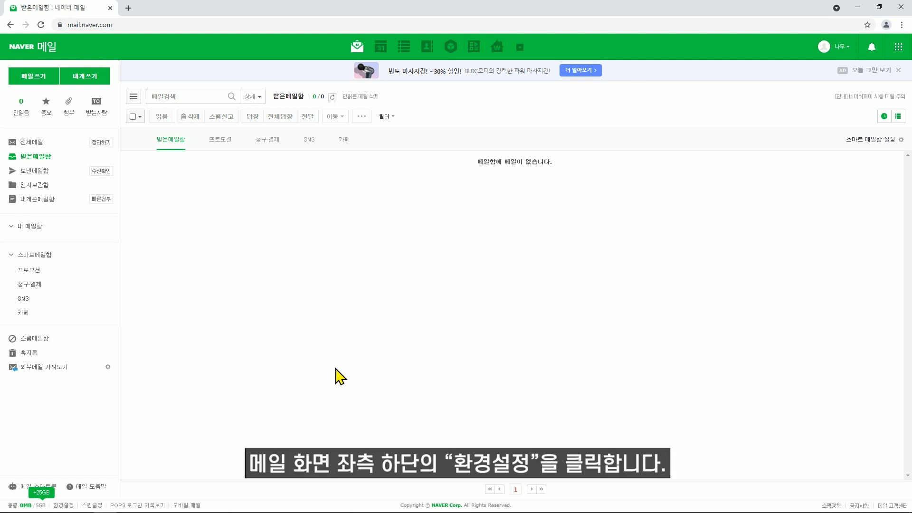
- In Naver Mail's POP3/IMAP settings, set IMAP/SMTP use to 사용함 and save the change
click(62, 505)
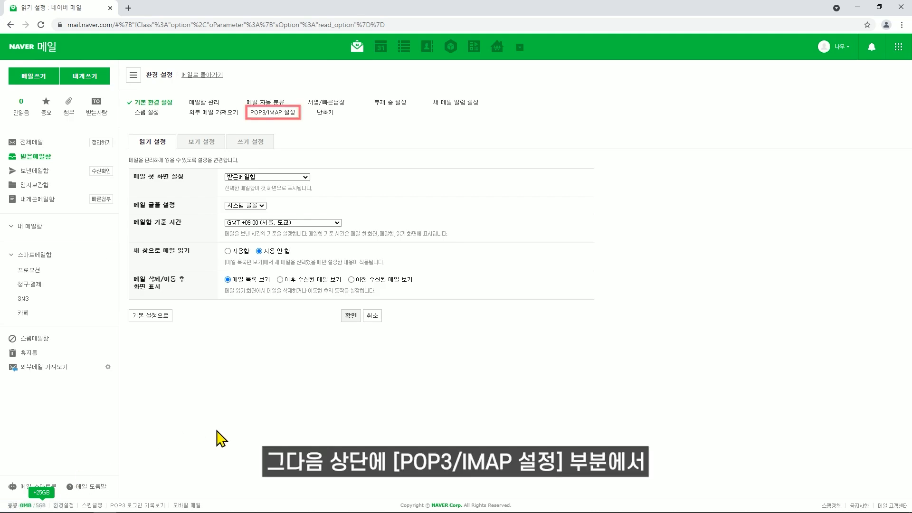
click(274, 114)
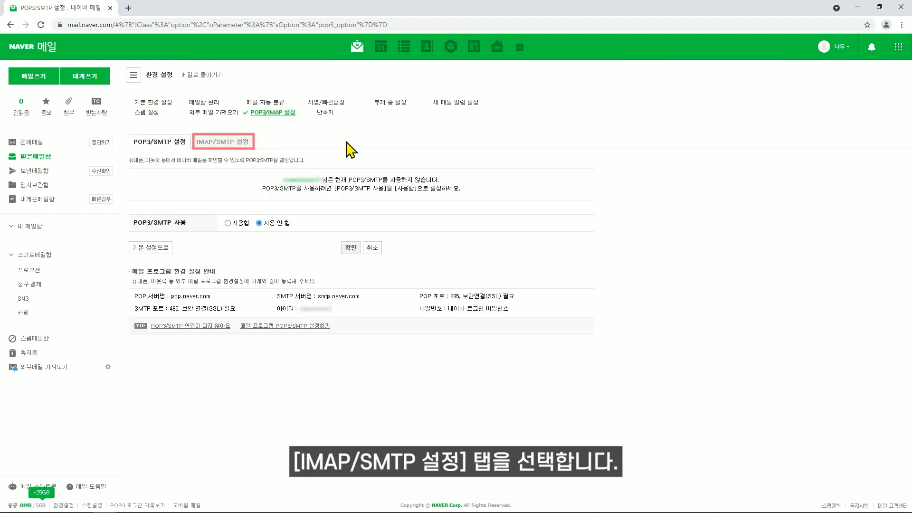
click(233, 143)
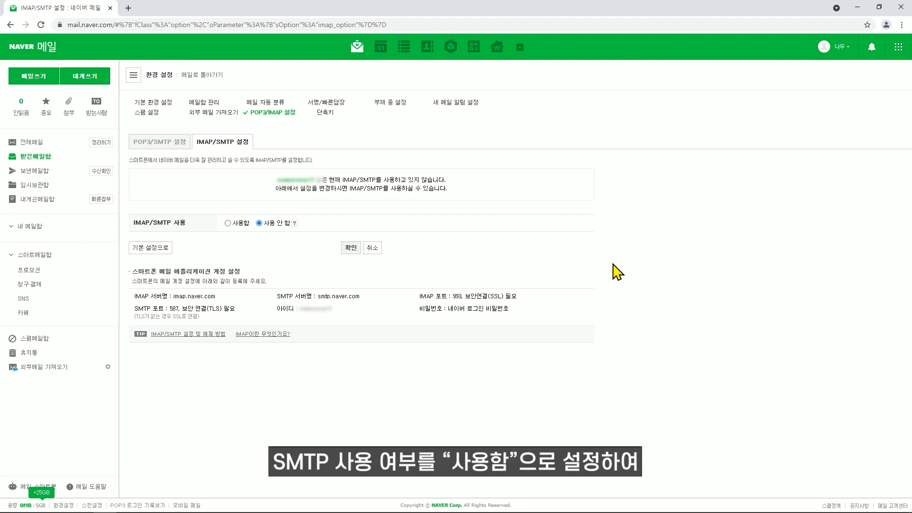
click(241, 222)
click(352, 286)
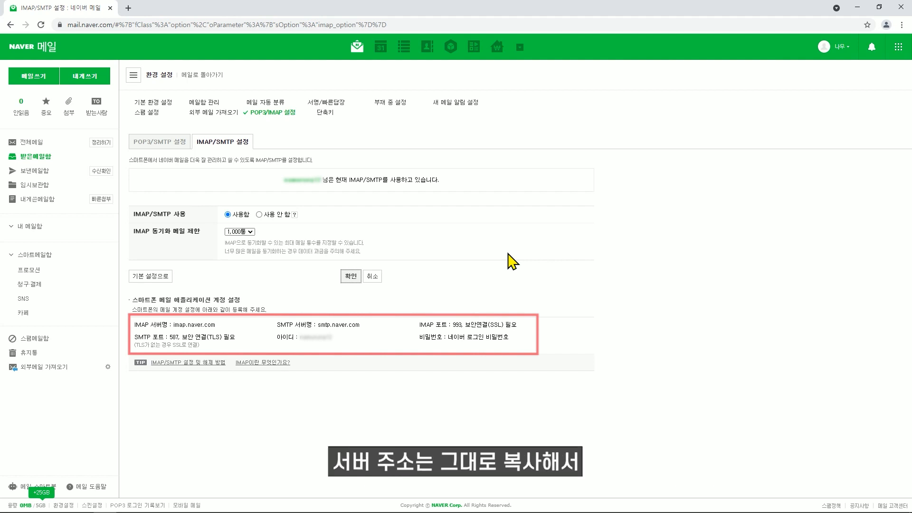
- Copy the SMTP server name smtp.naver.com from Naver Mail into the 서버주소 field of the iCUBE mail settings
drag(362, 325, 316, 325)
key(ctrl+c)
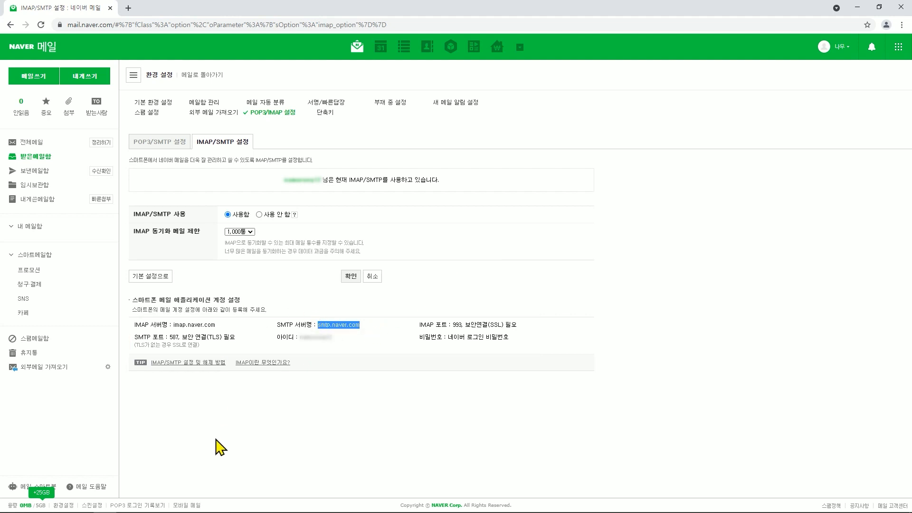
mouse_move(133, 506)
click(170, 471)
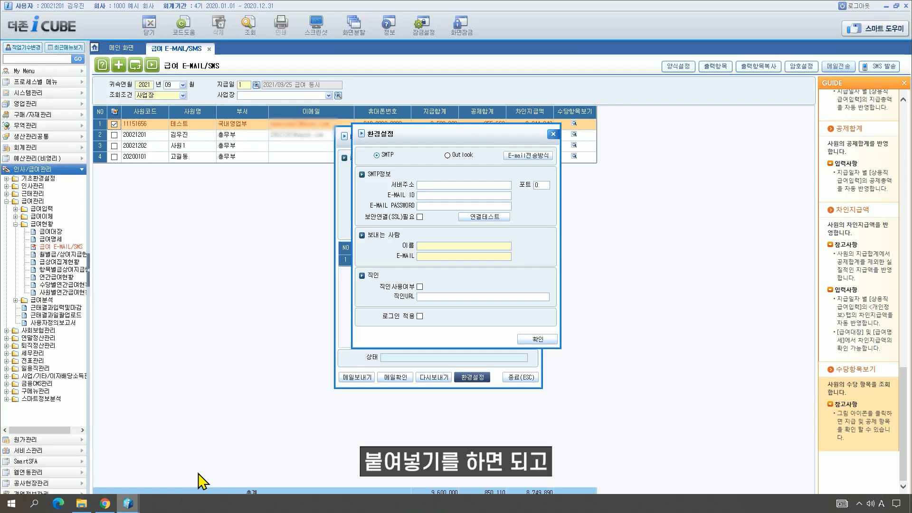
click(439, 185)
key(ctrl+v)
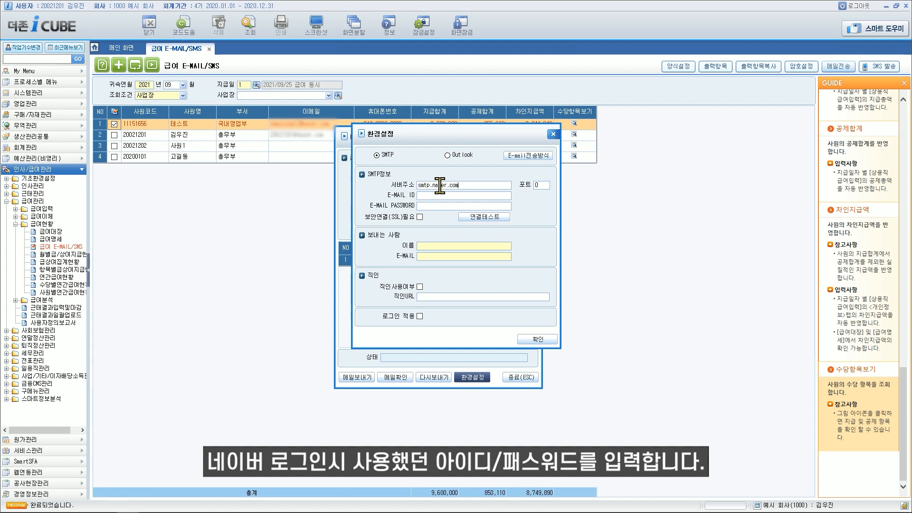
- Fill in the SMTP account's E-MAIL ID and enter the account password in E-MAIL PASSWORD
click(435, 195)
text(****)
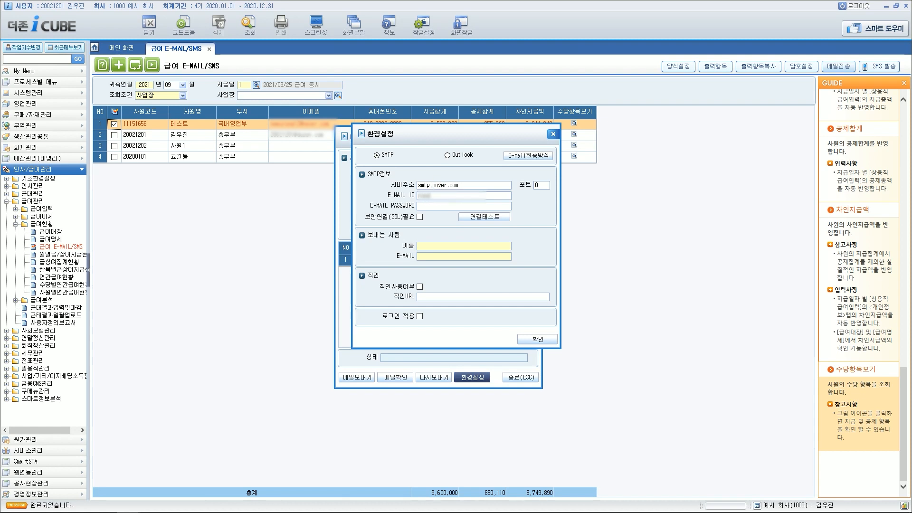
text(**************)
click(452, 206)
text(******)
key(BackSpace)
key(BackSpace)
key(BackSpace)
key(BackSpace)
key(BackSpace)
key(BackSpace)
text(**********)
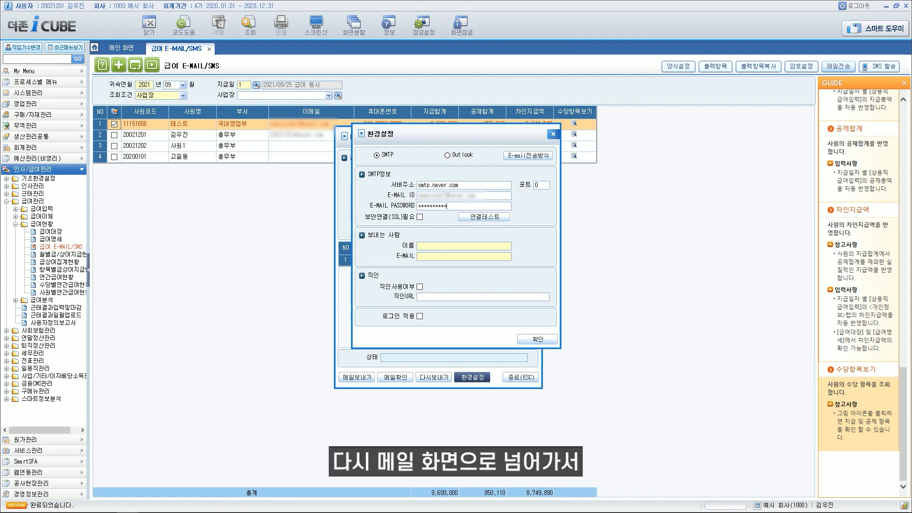
- Set the SMTP port to 587 with 보안연결(SSL)필요 enabled, as given in Naver Mail, and test the server connection
mouse_move(137, 512)
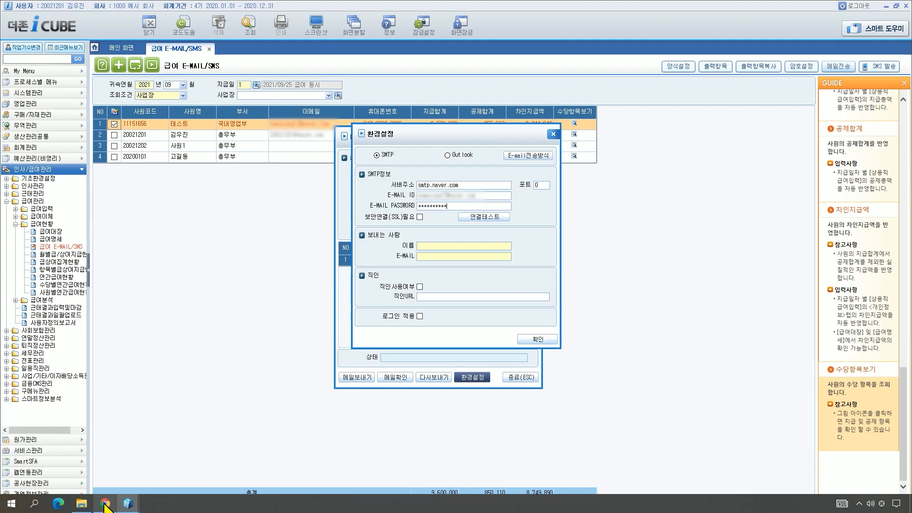
click(105, 504)
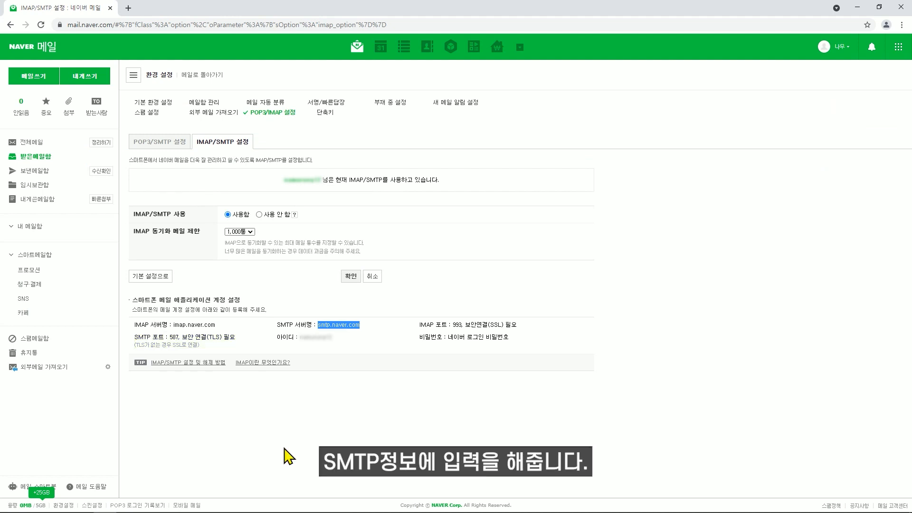
mouse_move(190, 512)
mouse_move(138, 508)
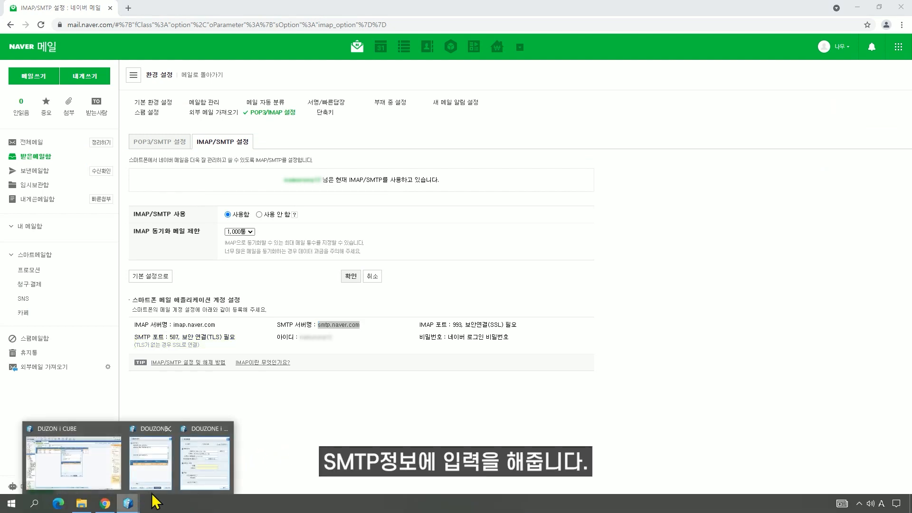
click(258, 447)
click(544, 185)
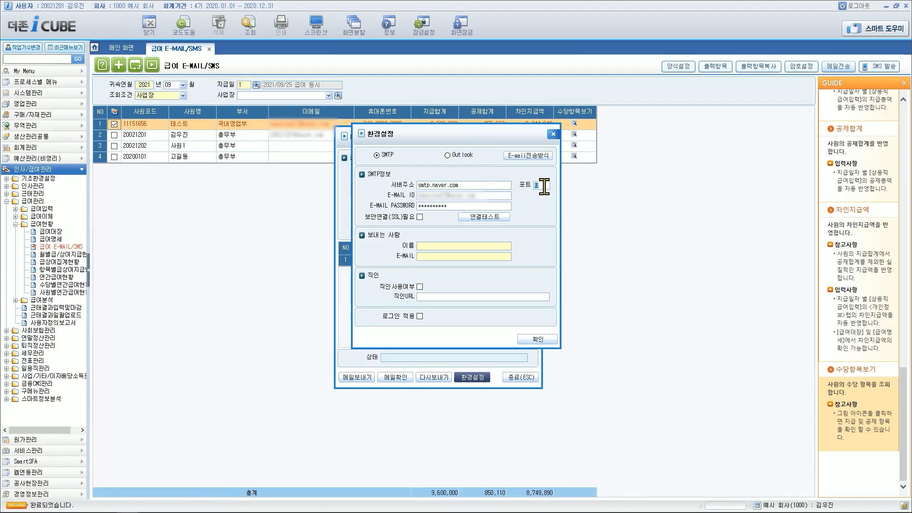
text(587)
click(420, 216)
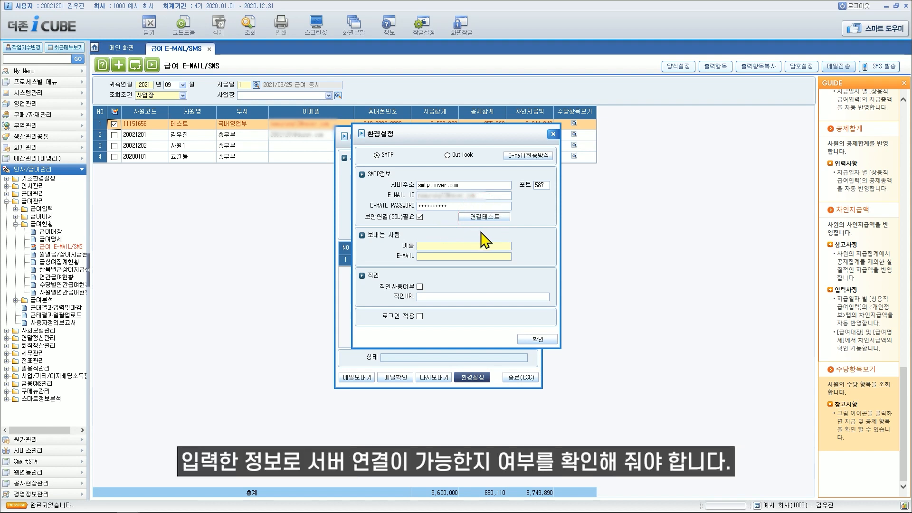
click(484, 217)
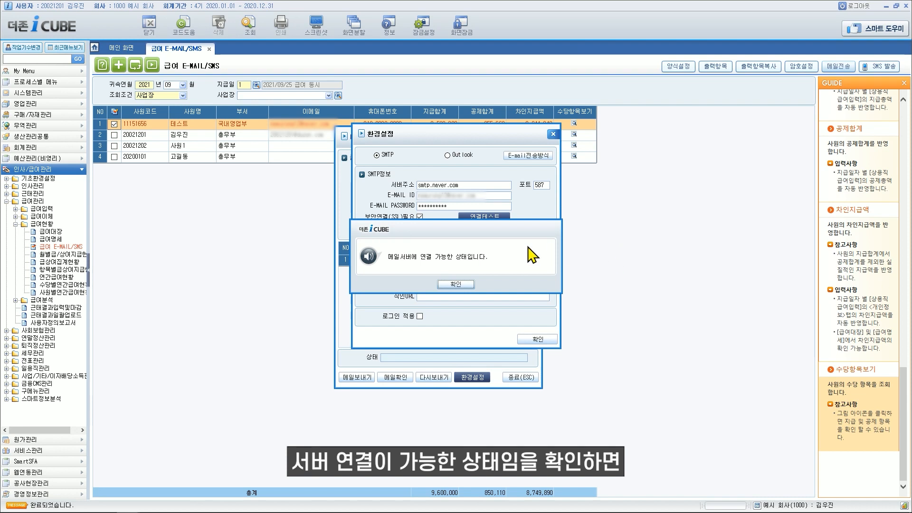
click(453, 285)
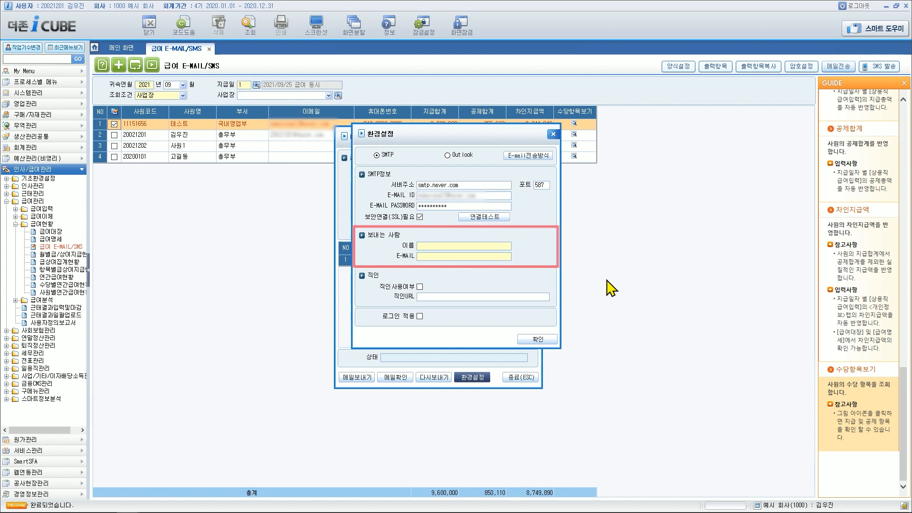
- Enter 급여담당자 as the sender name, fill in the sender's e-mail address, and save the mail environment settings
click(493, 246)
text(급여담당자)
click(480, 257)
text(**********@naver)
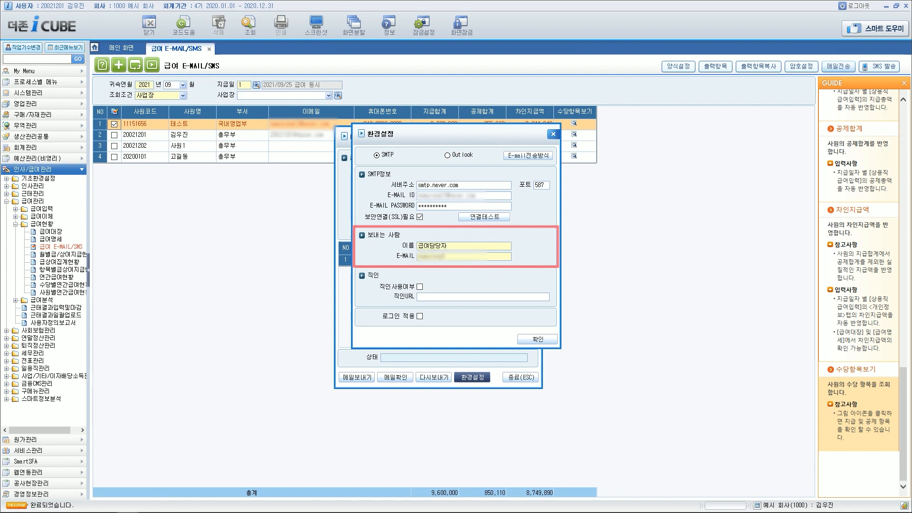
text(.com)
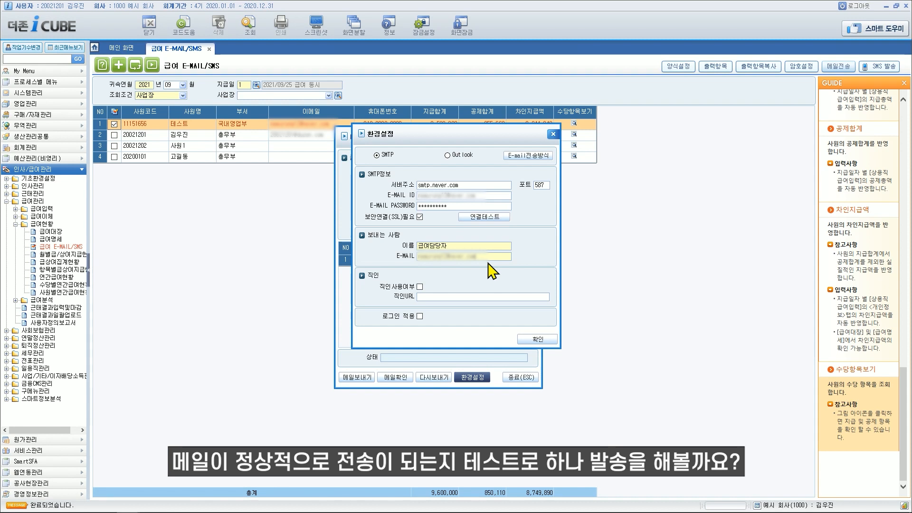
click(538, 340)
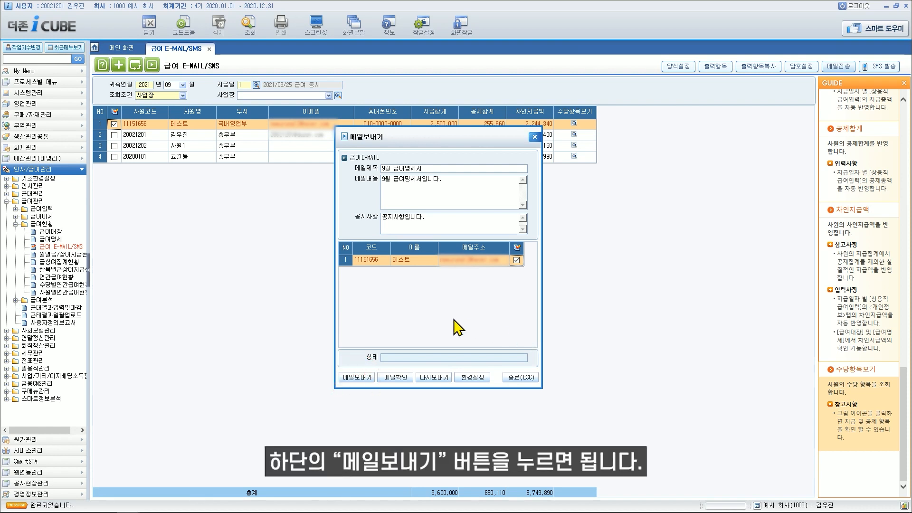
- Send the 9월 급여명세서 mail to the selected employee and check its delivery record
click(357, 377)
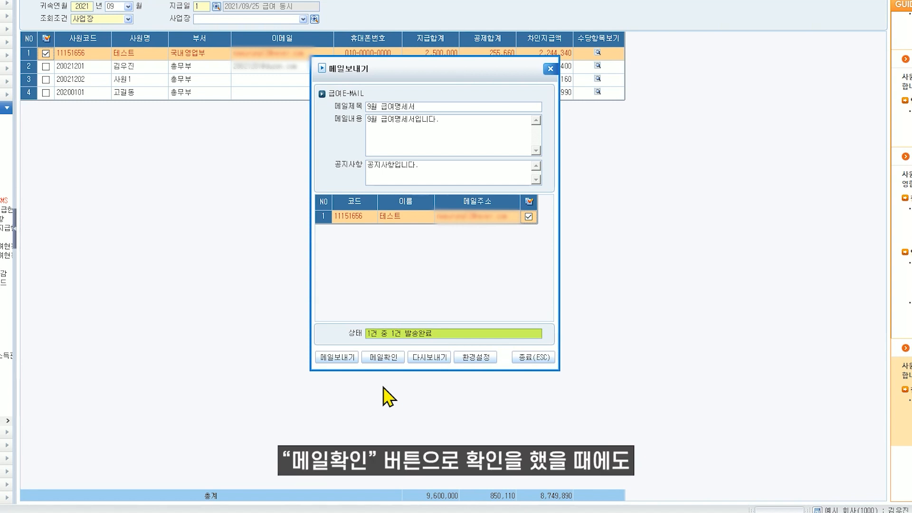
click(383, 357)
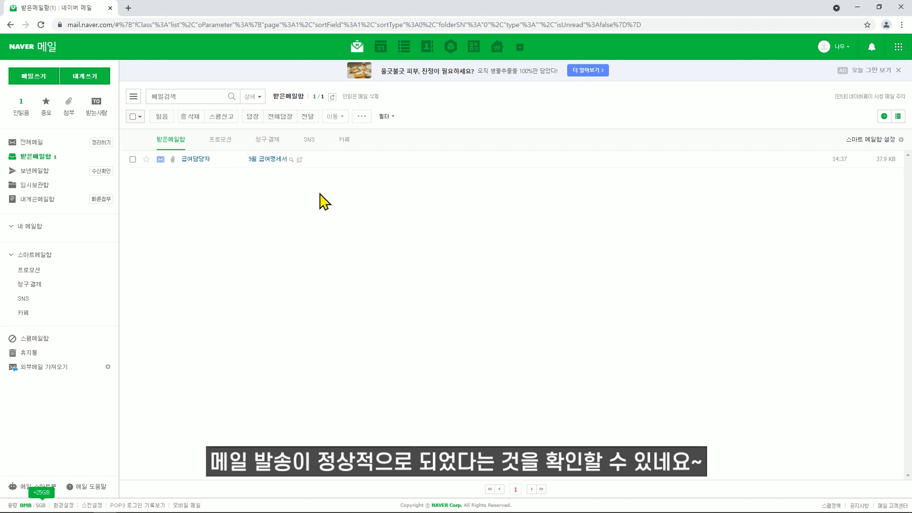
- Open the received 9월 급여명세서 mail in Naver Mail, download its HTML attachment, and open the saved payslip from the desktop
click(267, 161)
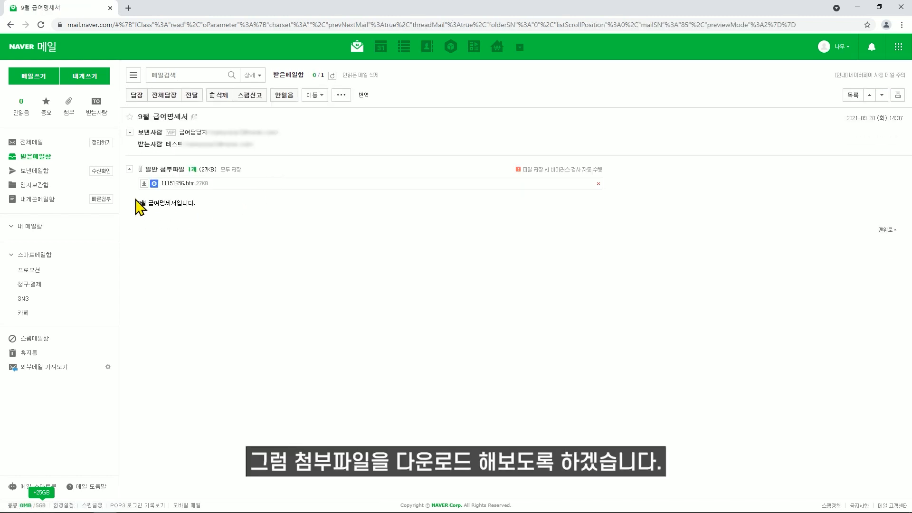
click(144, 183)
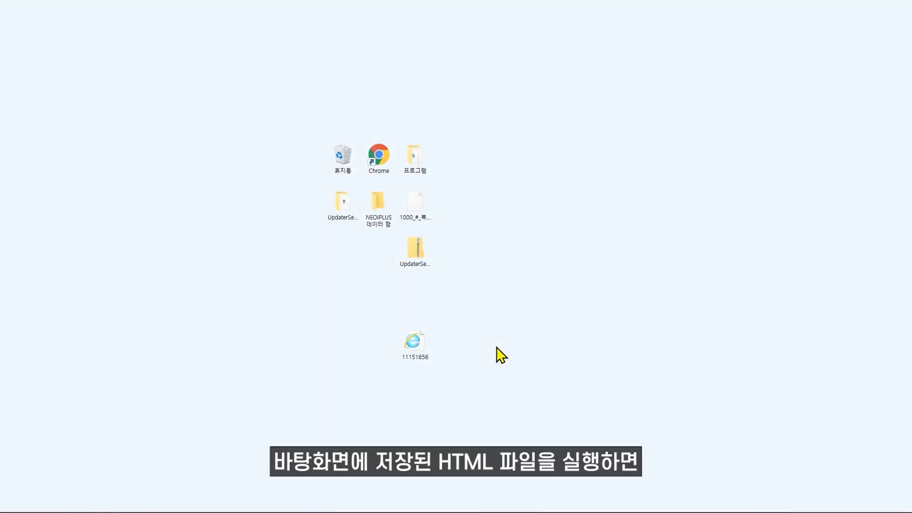
double_click(420, 357)
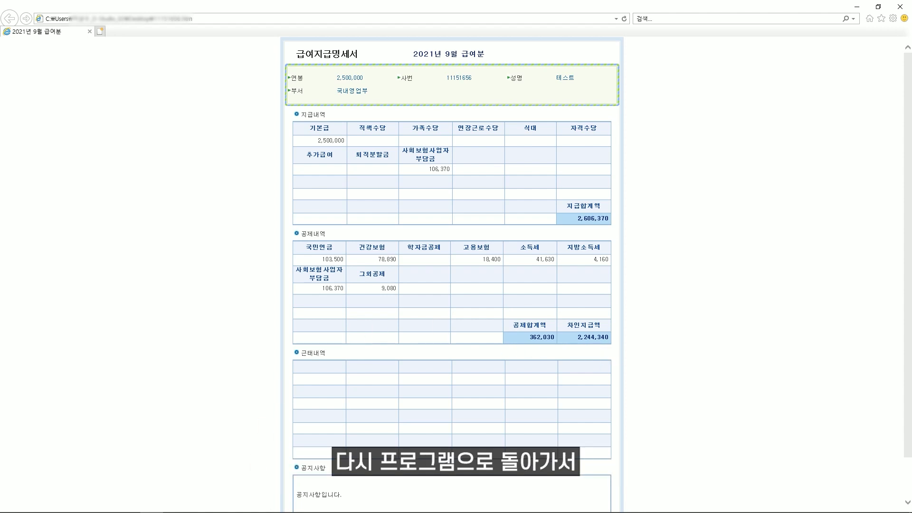
- Back in iCUBE, enable 로그인 적용 in the environment settings for the HTML payslip mail and send the mail again
click(128, 502)
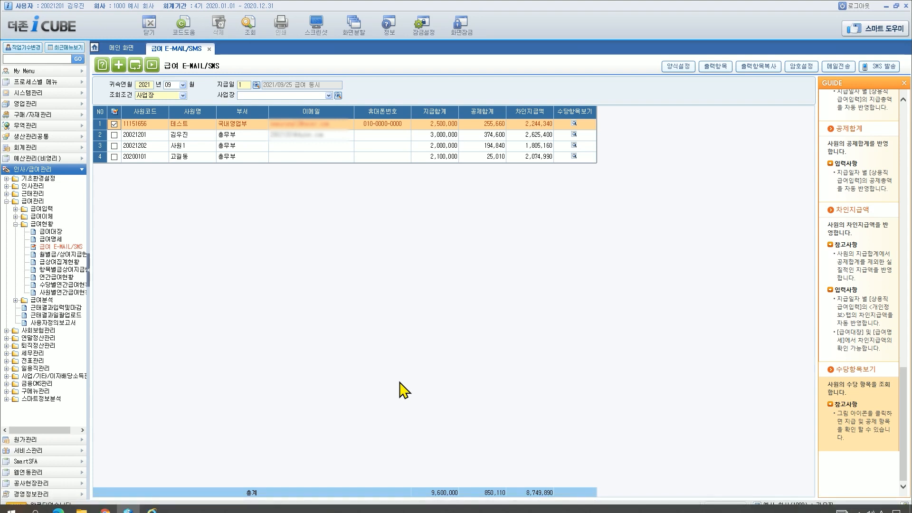
click(833, 66)
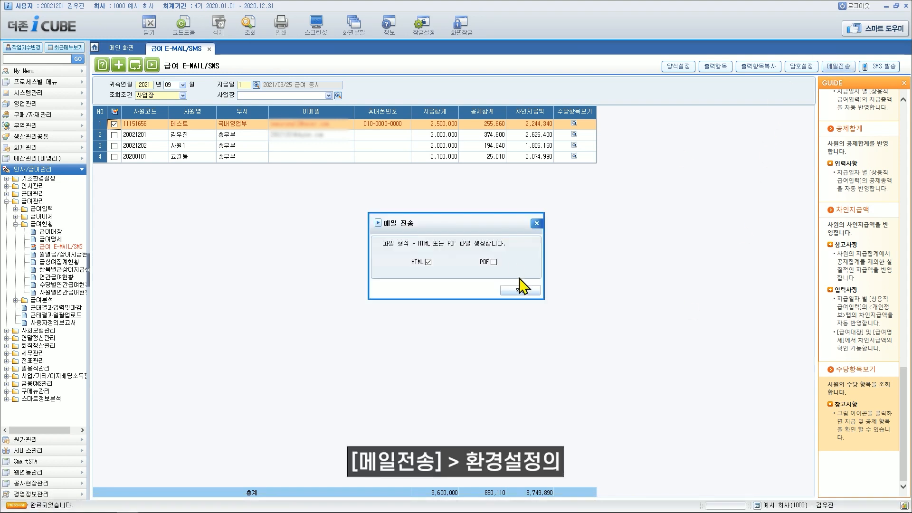
click(530, 290)
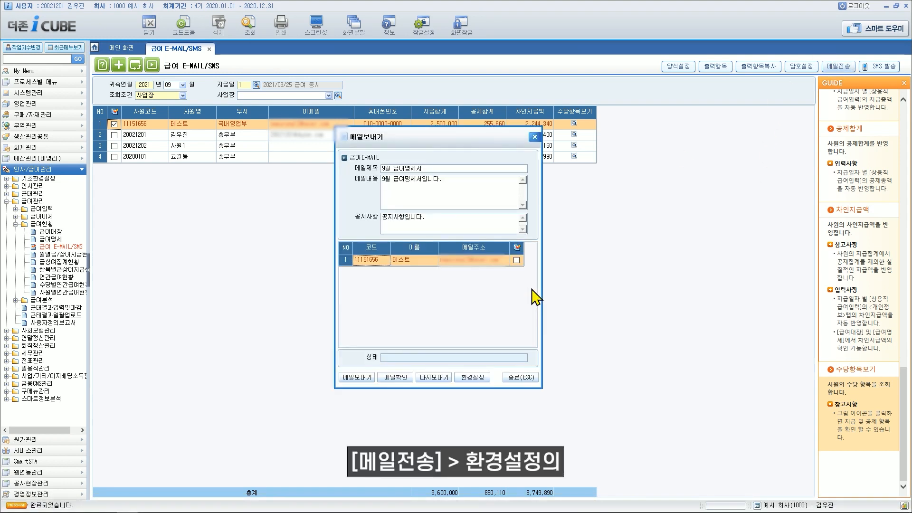
click(481, 379)
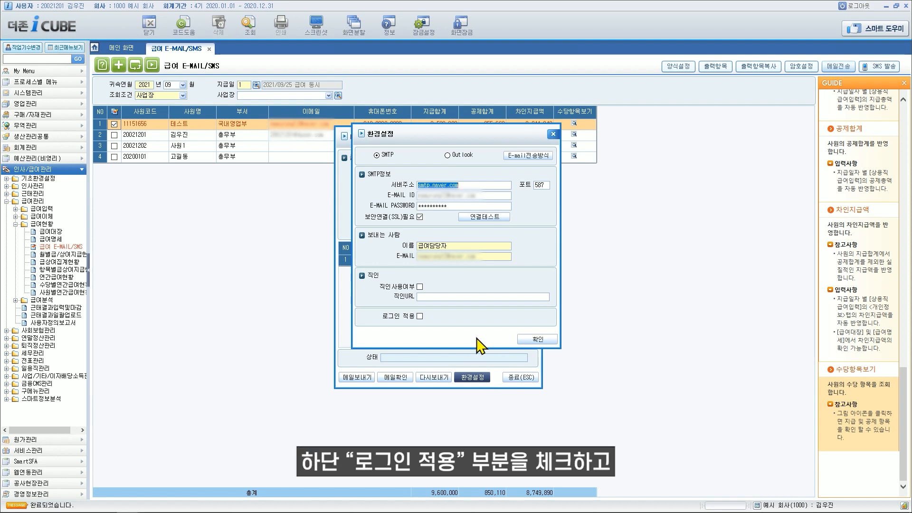
click(420, 315)
click(527, 340)
click(376, 373)
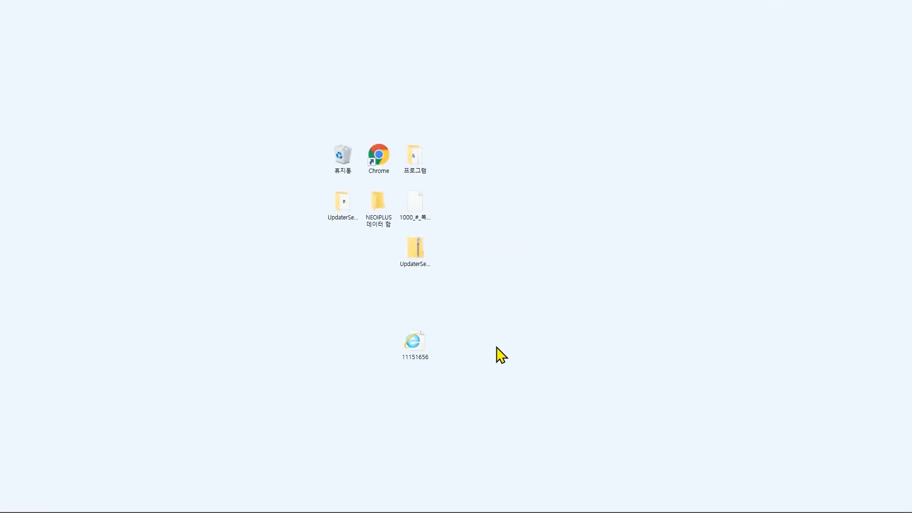
- Open the saved payslip file from the desktop, close it, and view the file properties of the encrypted payslip
double_click(422, 361)
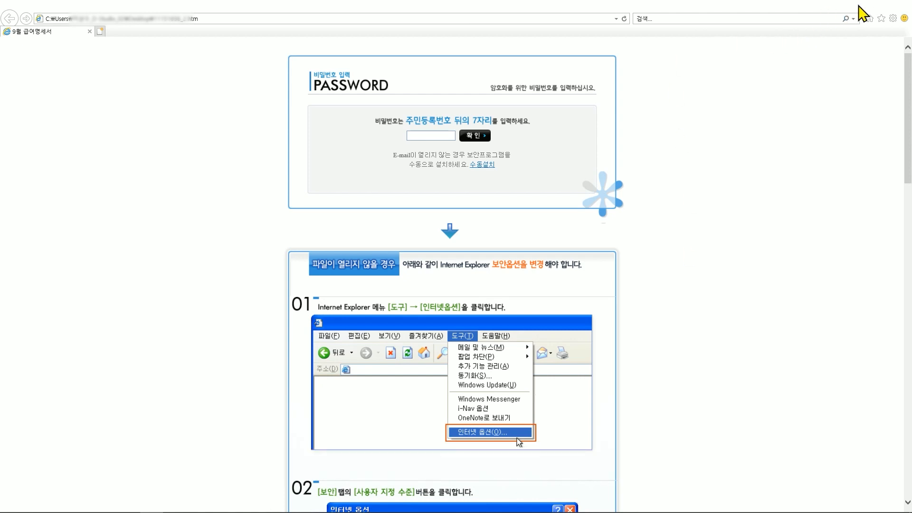
click(858, 8)
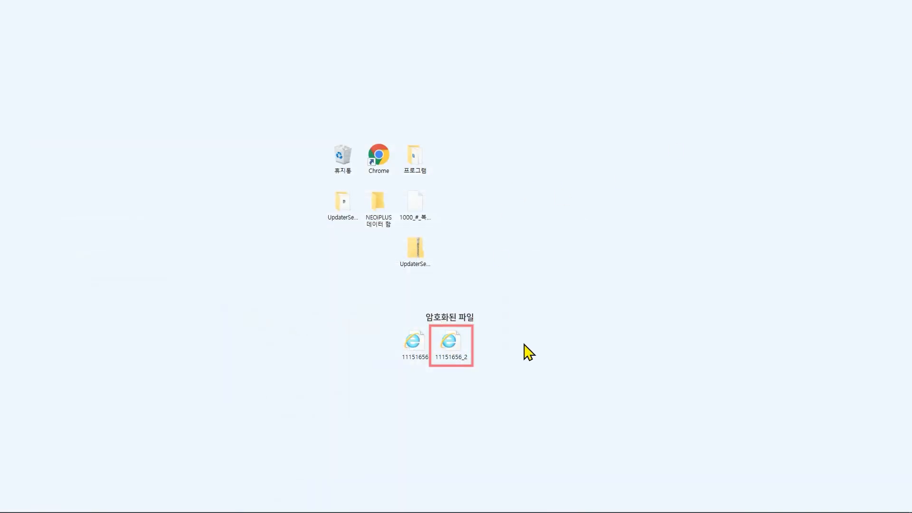
right_click(457, 349)
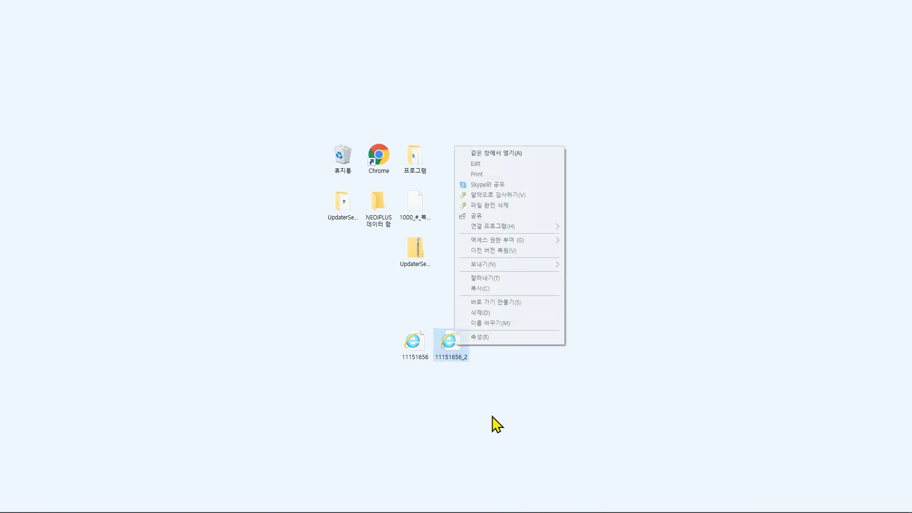
click(486, 337)
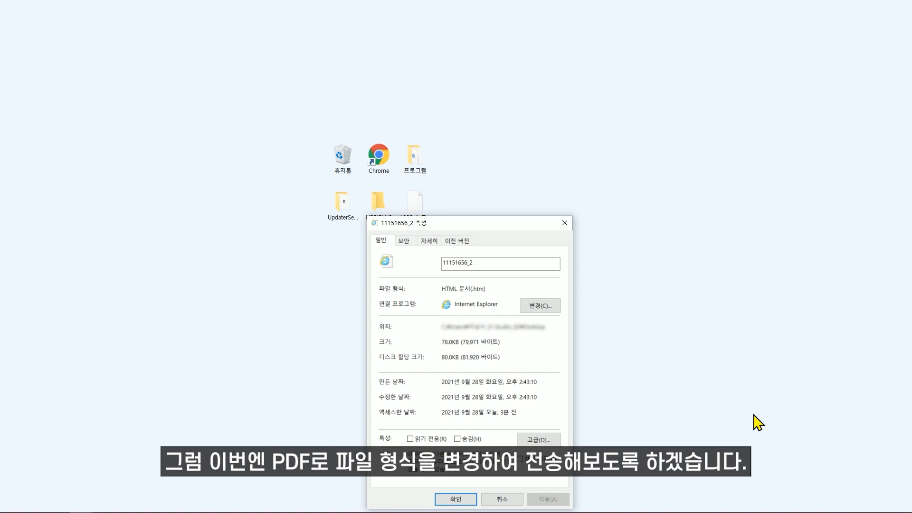
- Switch to iCUBE and send the 9월 급여명세서 mail to the selected employee with PDF as the file format
click(128, 507)
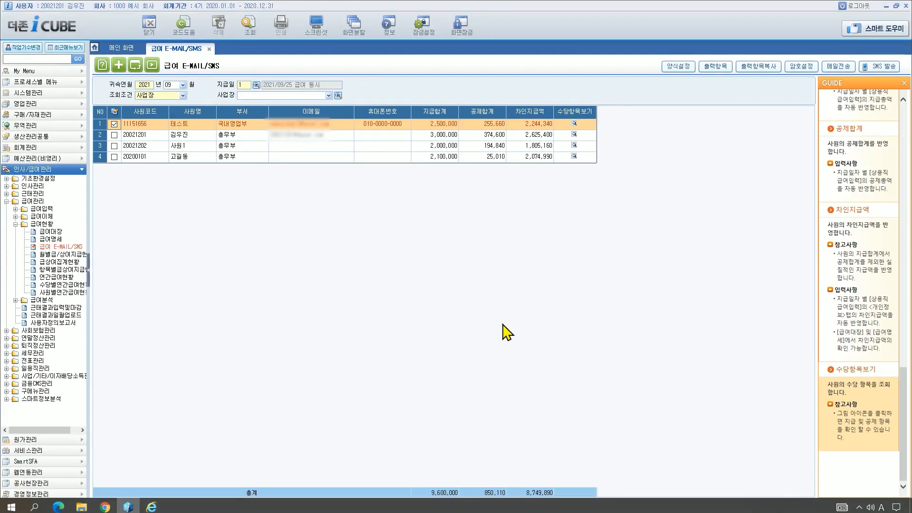
click(838, 66)
click(494, 261)
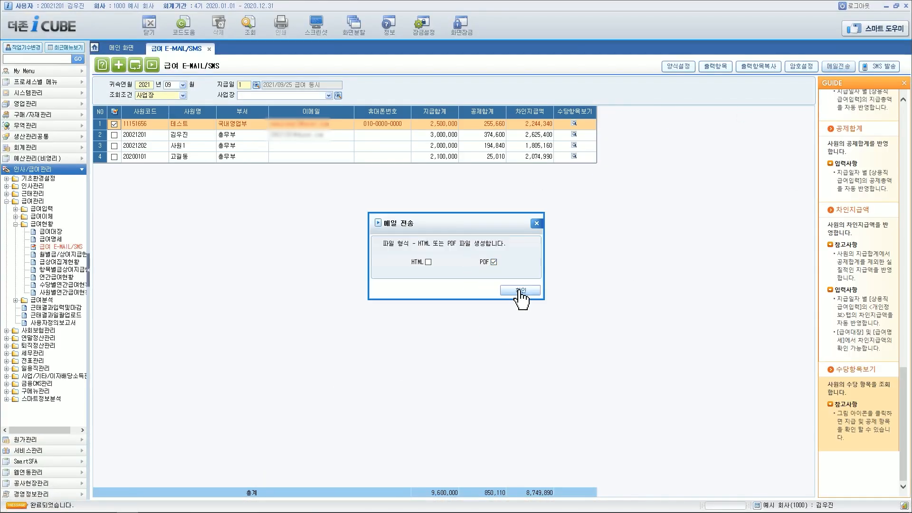
click(521, 290)
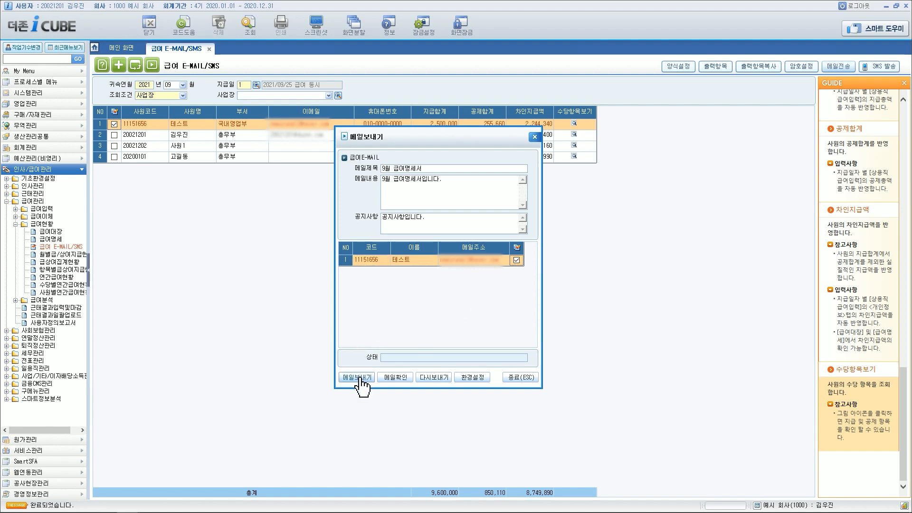
click(357, 377)
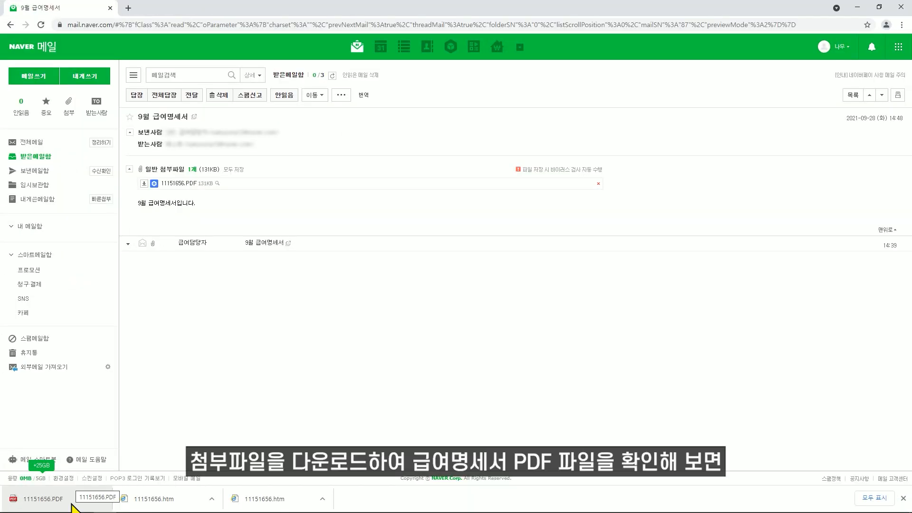
- Open the downloaded payslip PDF from Naver Mail in Chrome and unlock it with the document password
click(72, 505)
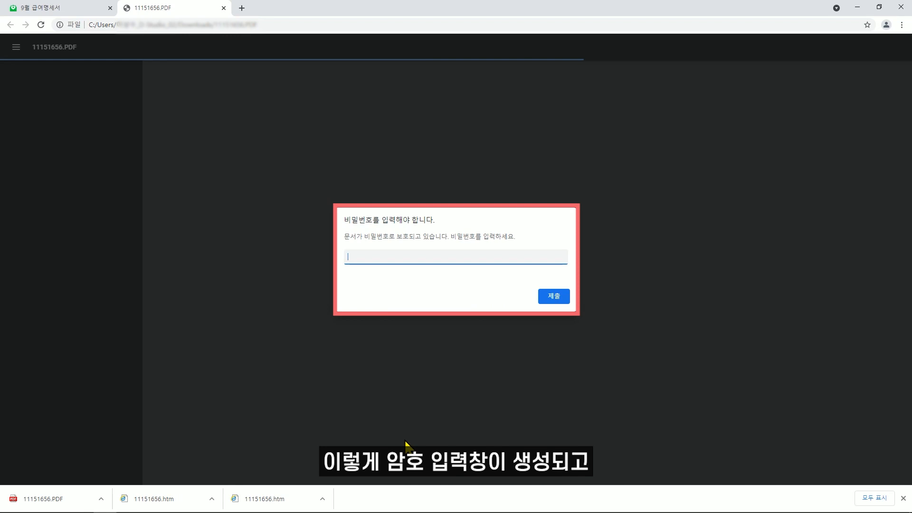
text(••)
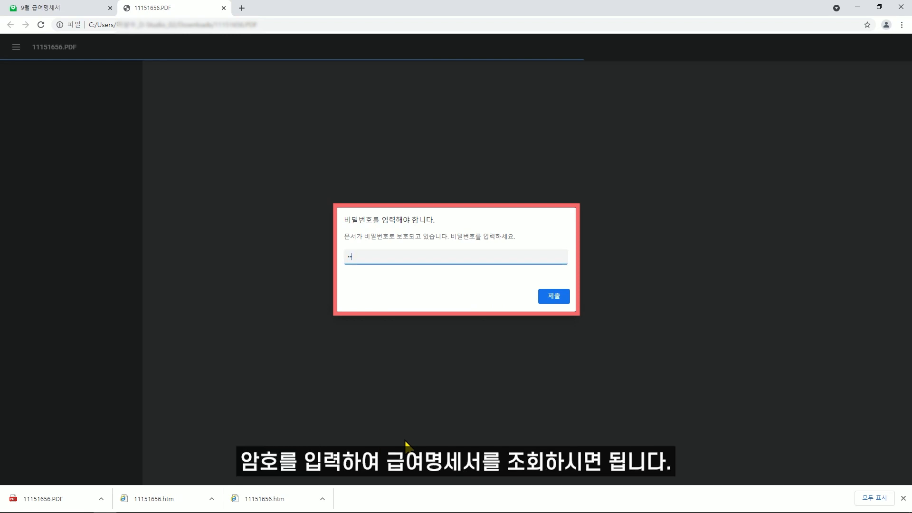
text(•••••)
key(Return)
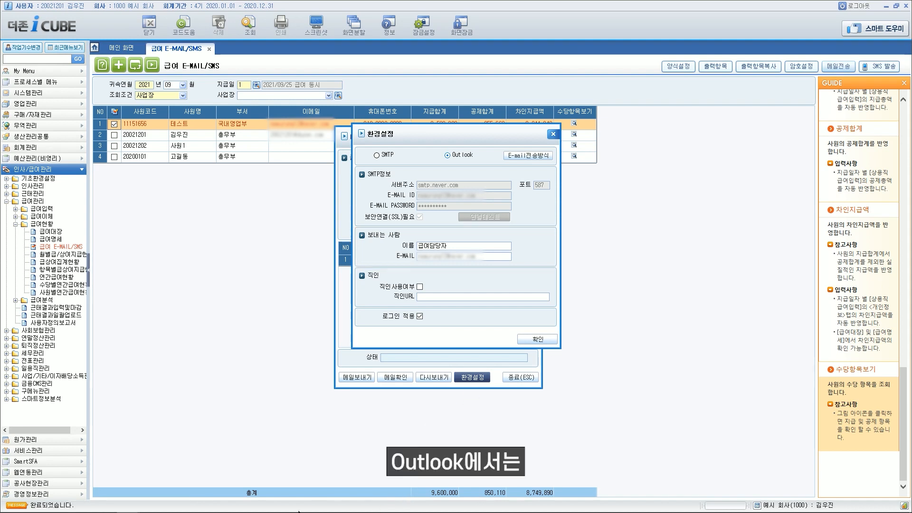
- Return to iCUBE, open the environment settings of the payslip mail, and enable 직인사용여부 in the 직인 section
click(176, 505)
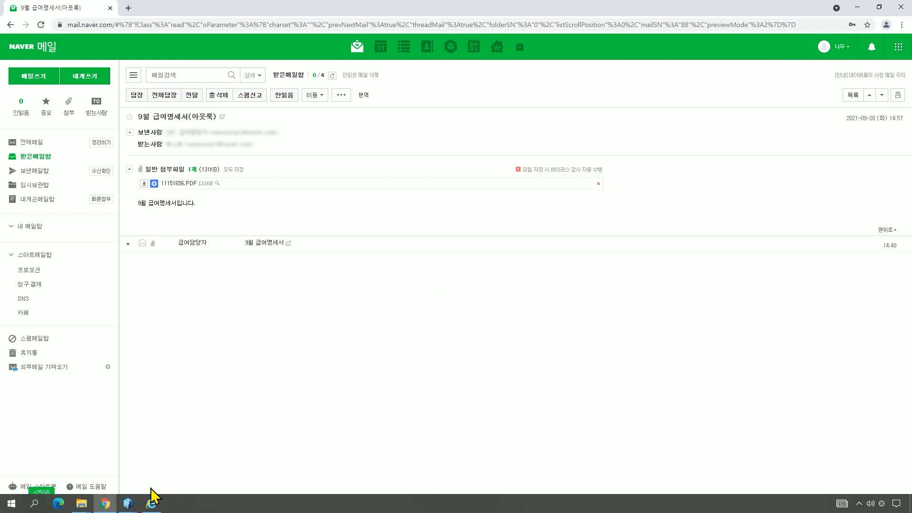
click(131, 505)
click(199, 475)
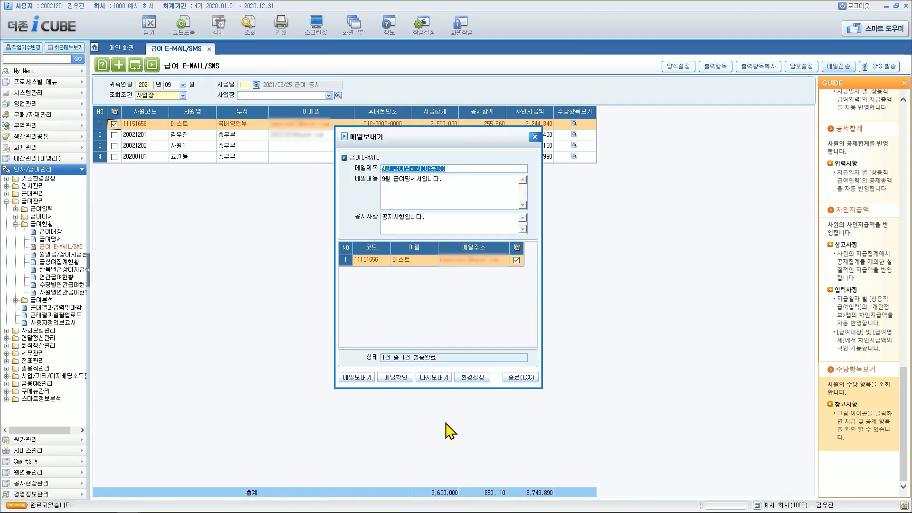
click(473, 377)
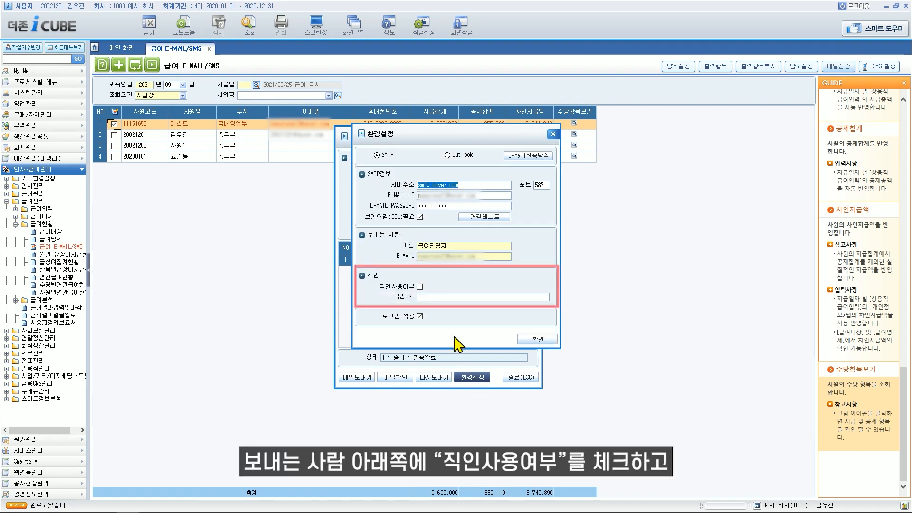
click(419, 286)
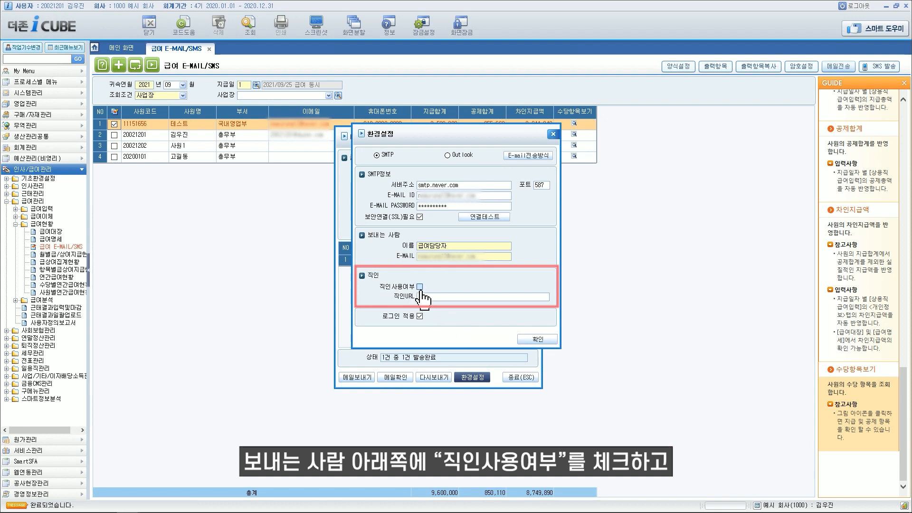